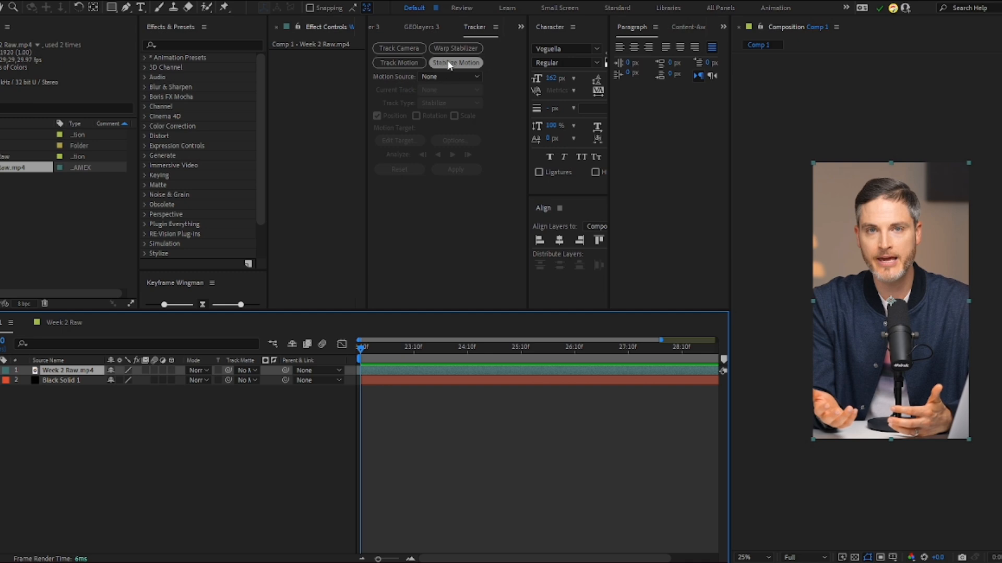
- Start stabilizing the motion of Week 2 Raw.mp4 and fit the track point's feature and search boxes around the speaker's nose
left_click(454, 63)
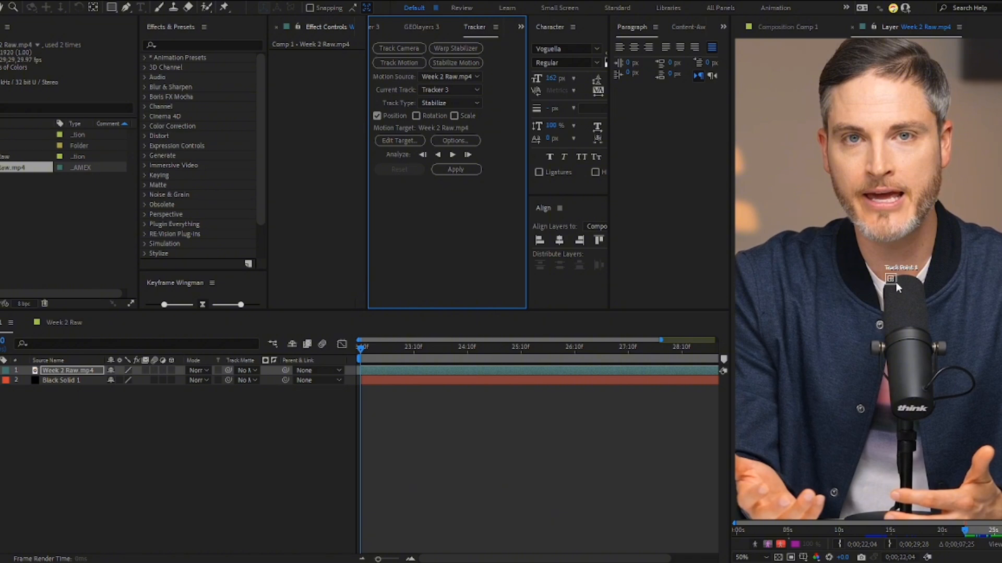
left_click_drag(896, 283, 881, 170)
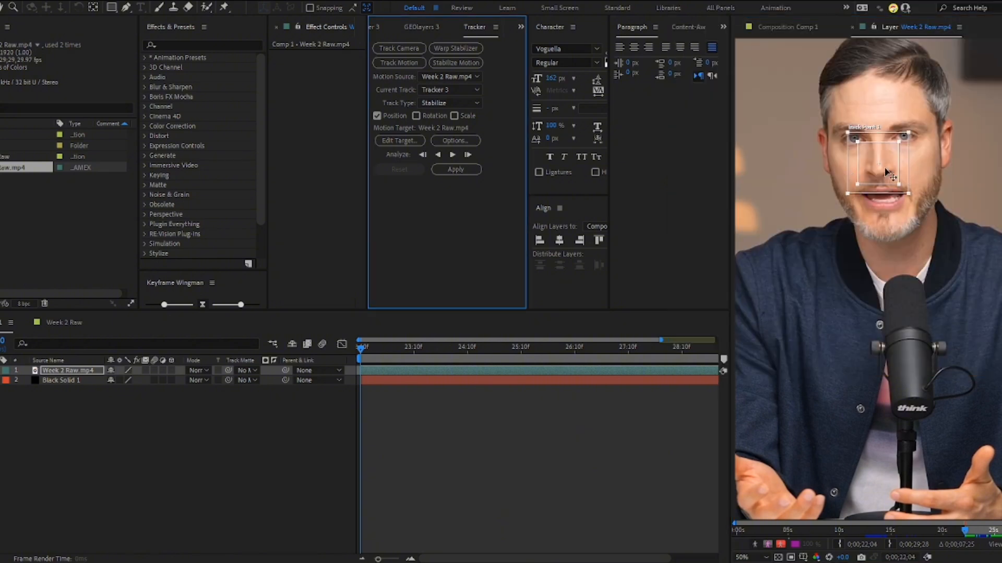
left_click_drag(902, 143, 894, 151)
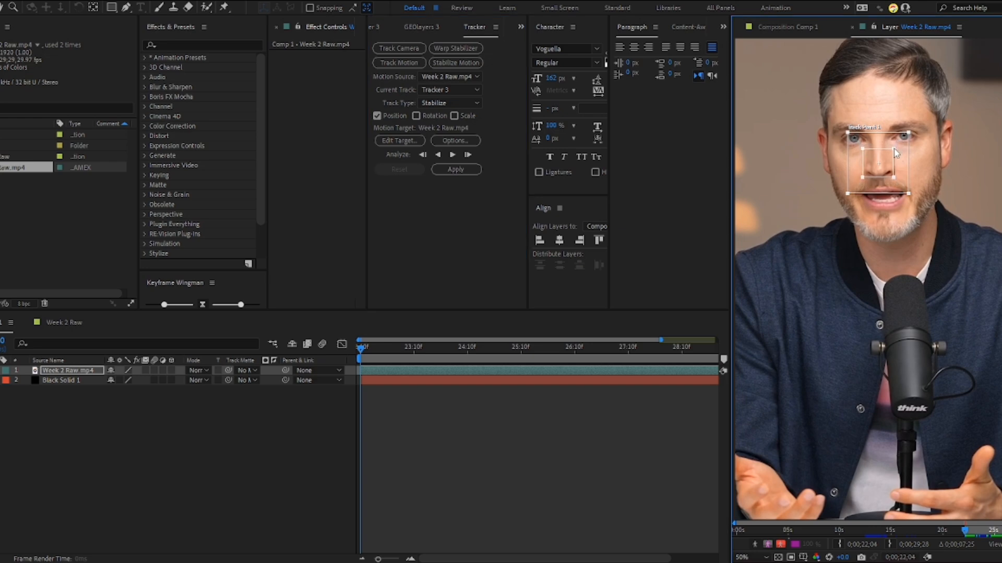
left_click_drag(905, 136, 906, 142)
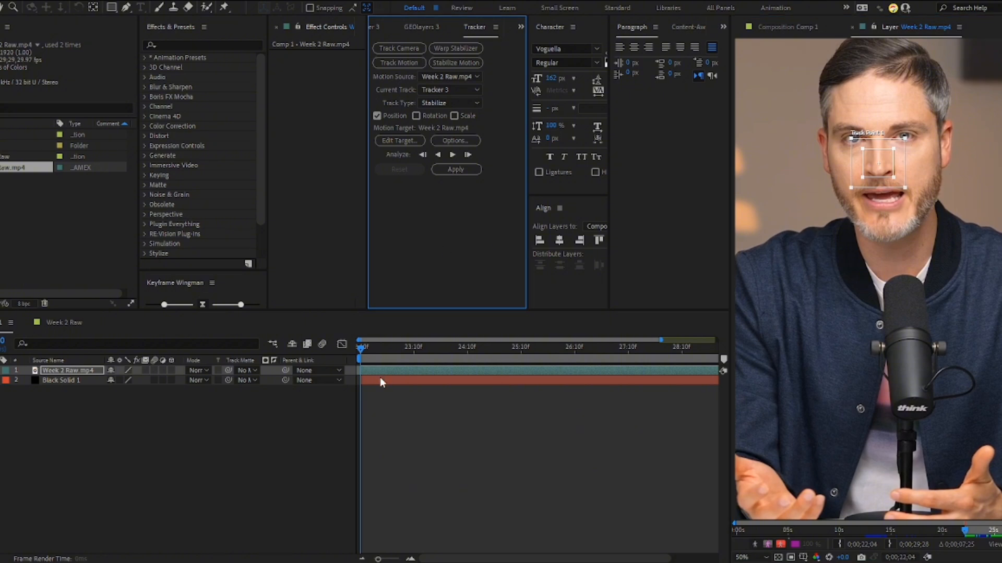
- Analyze the face track forward, stop at about 0;00;25;10, and inspect the tracked points on the face
scroll(826, 221, "down", 2)
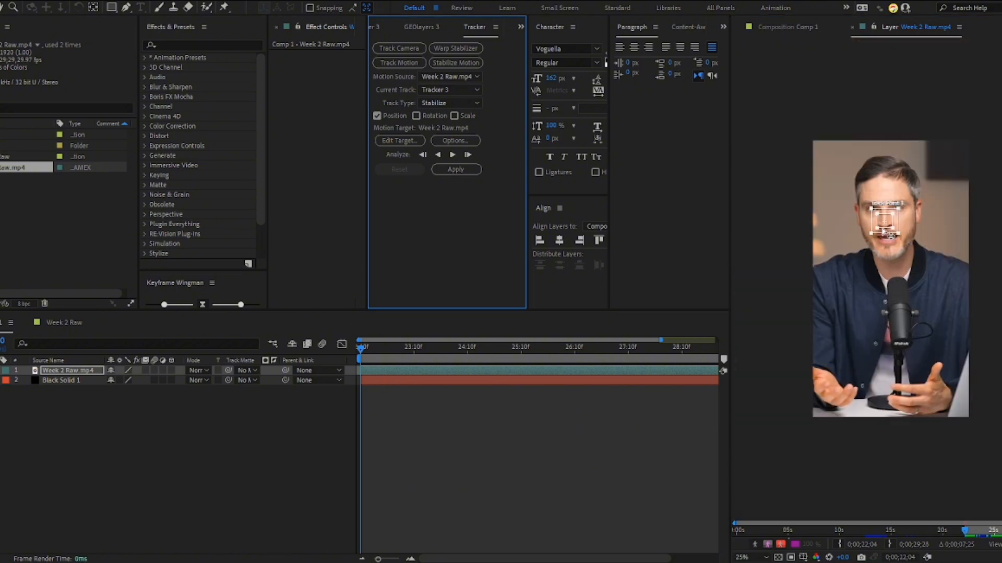
left_click(452, 156)
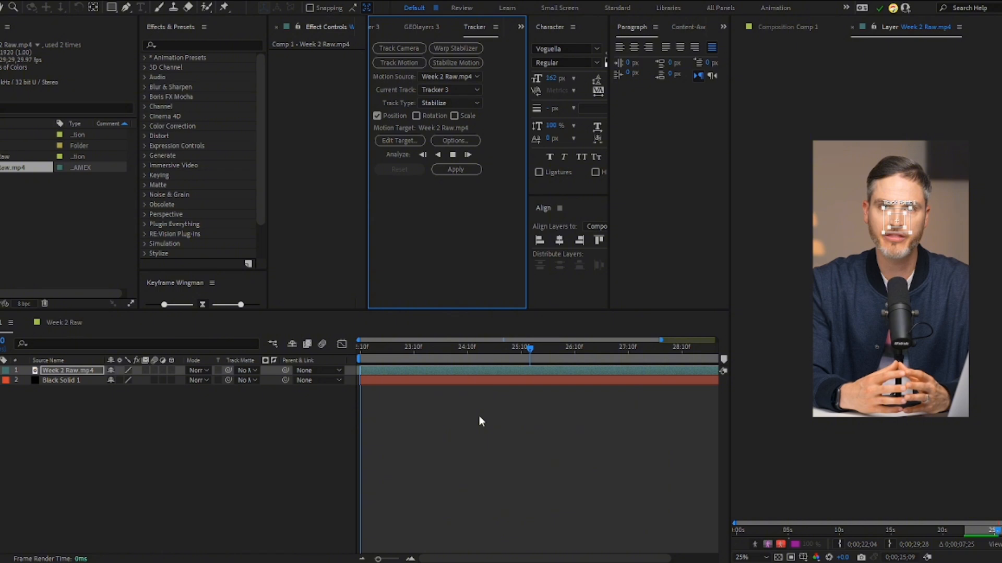
left_click(452, 155)
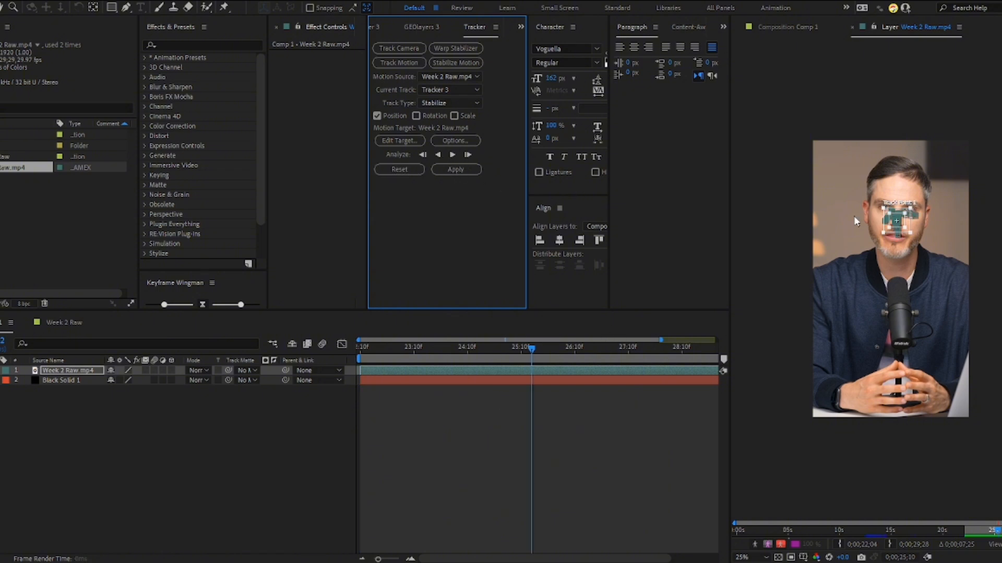
scroll(894, 236, "up", 2)
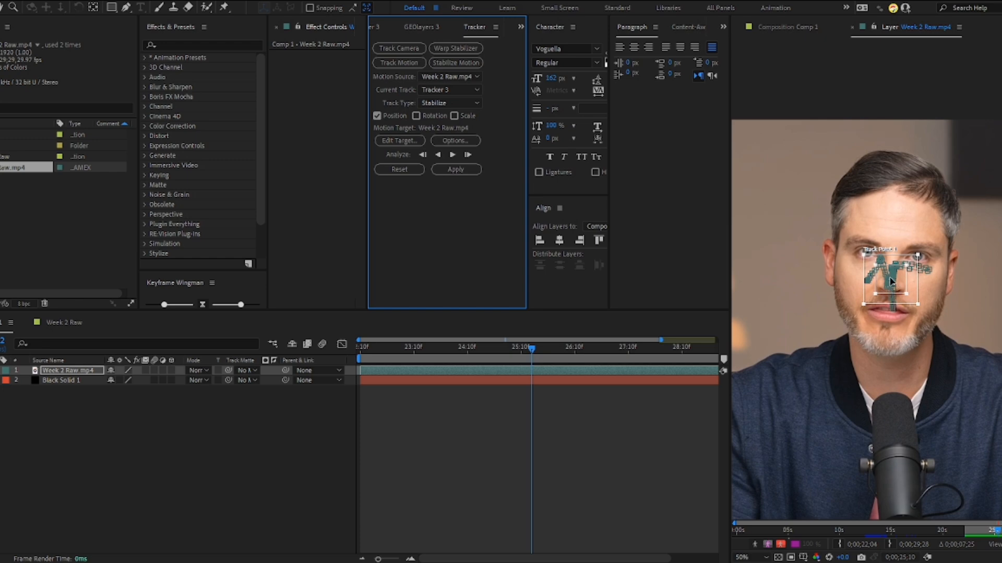
- Apply the stabilization track to the clip in both X and Y dimensions
scroll(897, 268, "down", 2)
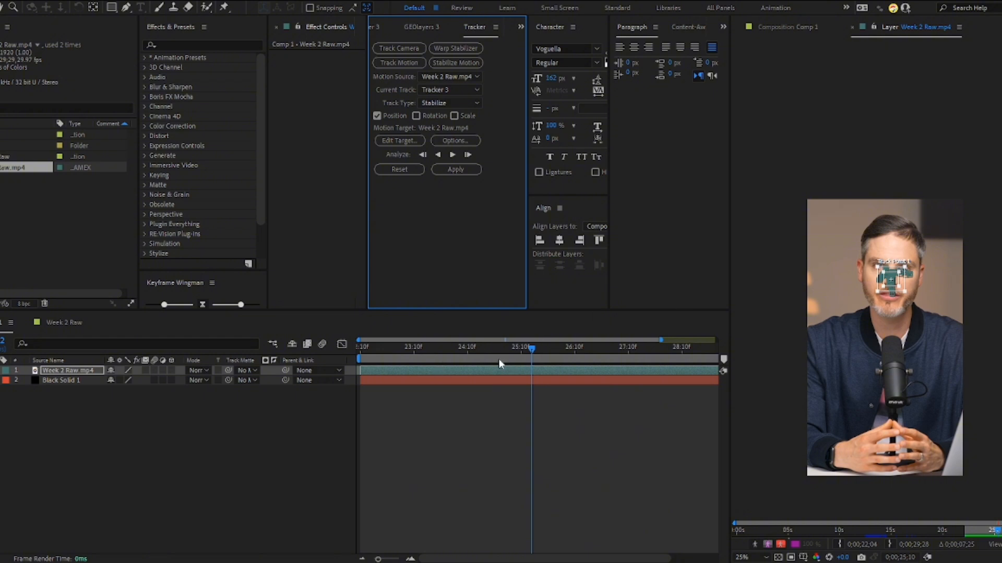
left_click(456, 169)
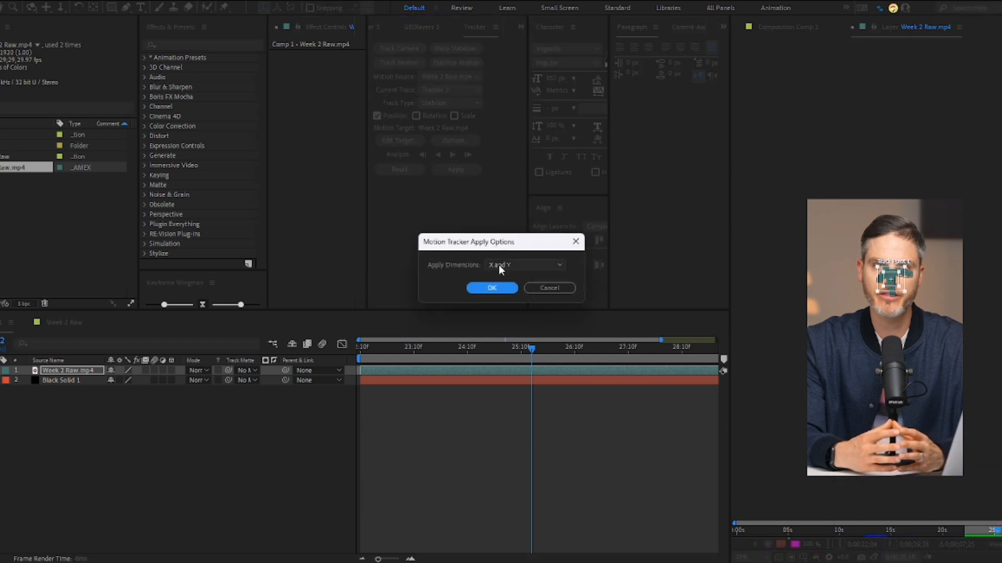
left_click(556, 265)
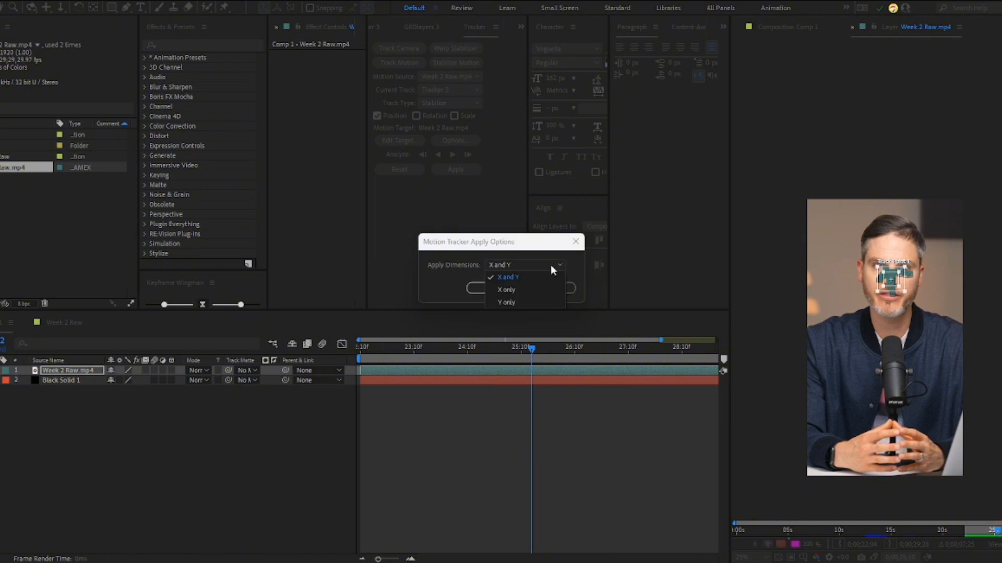
left_click(510, 278)
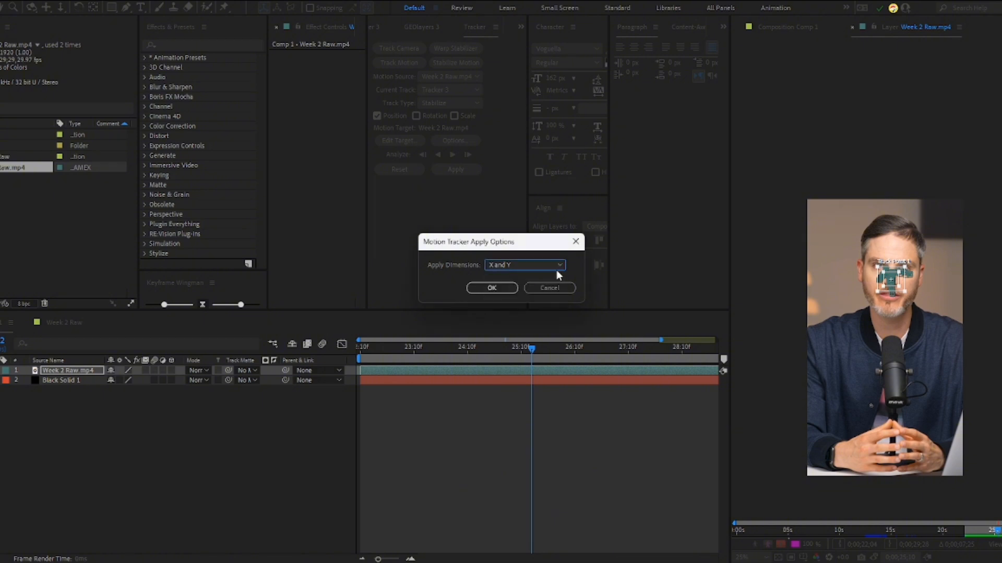
left_click(492, 289)
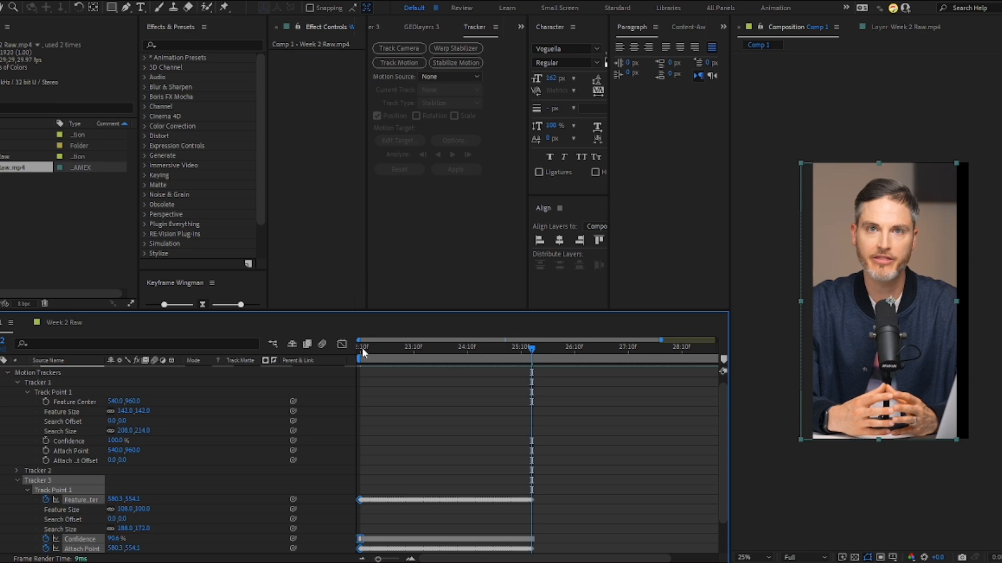
- Examine the Tracker 3 keyframes along the analyzed part of the timeline
scroll(387, 428, "down", 2)
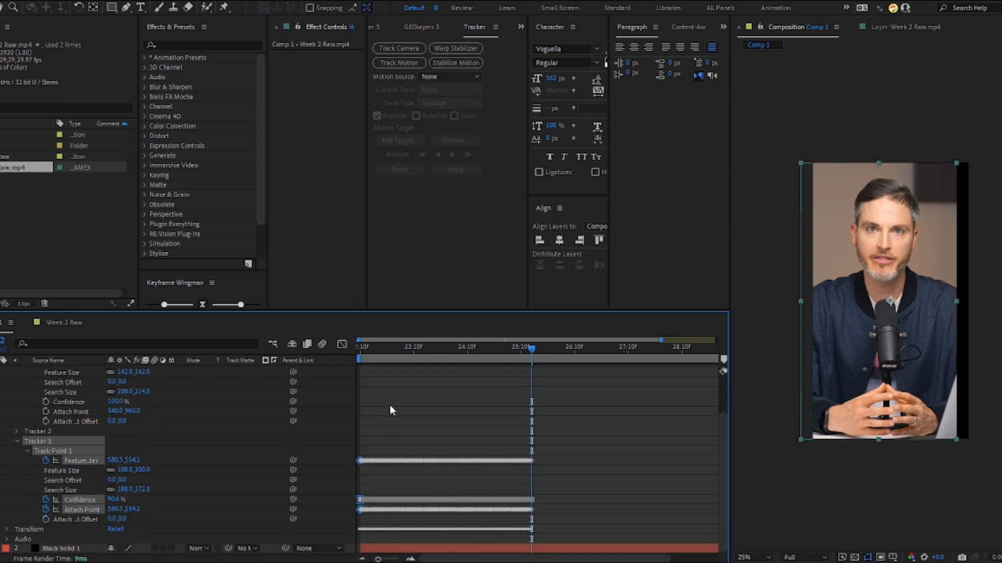
scroll(391, 386, "up", 3)
left_click_drag(414, 342, 369, 340)
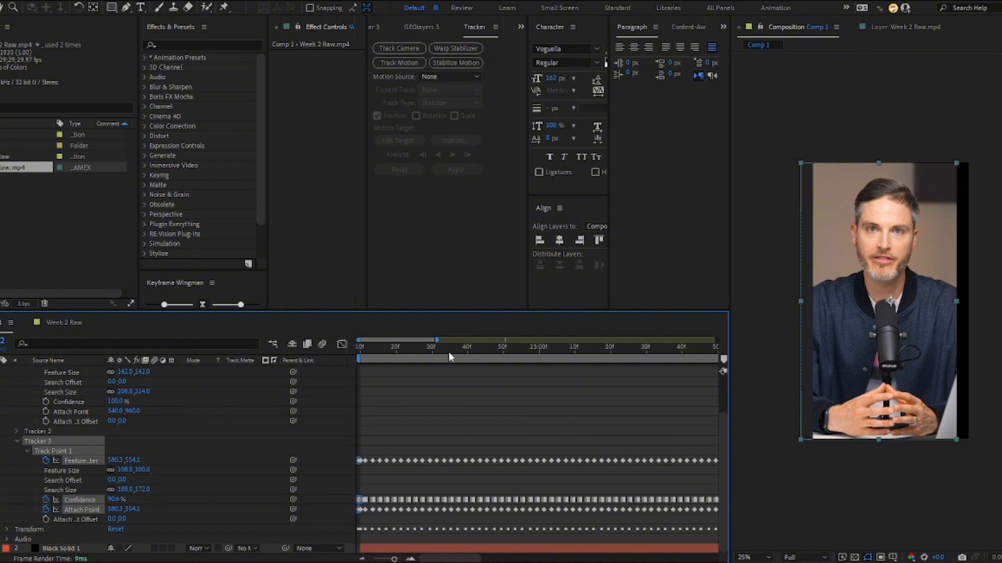
key("space")
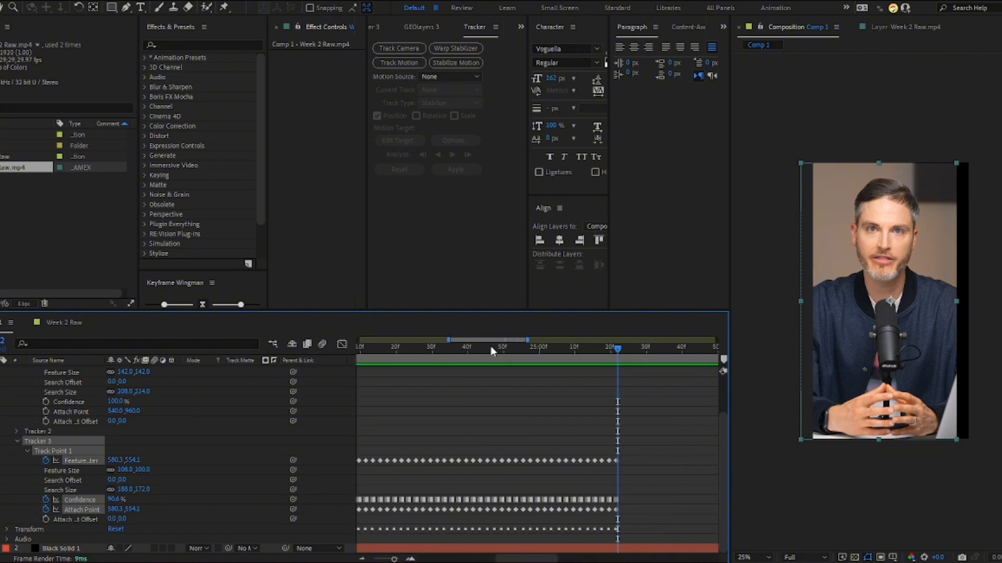
left_click_drag(491, 347, 372, 345)
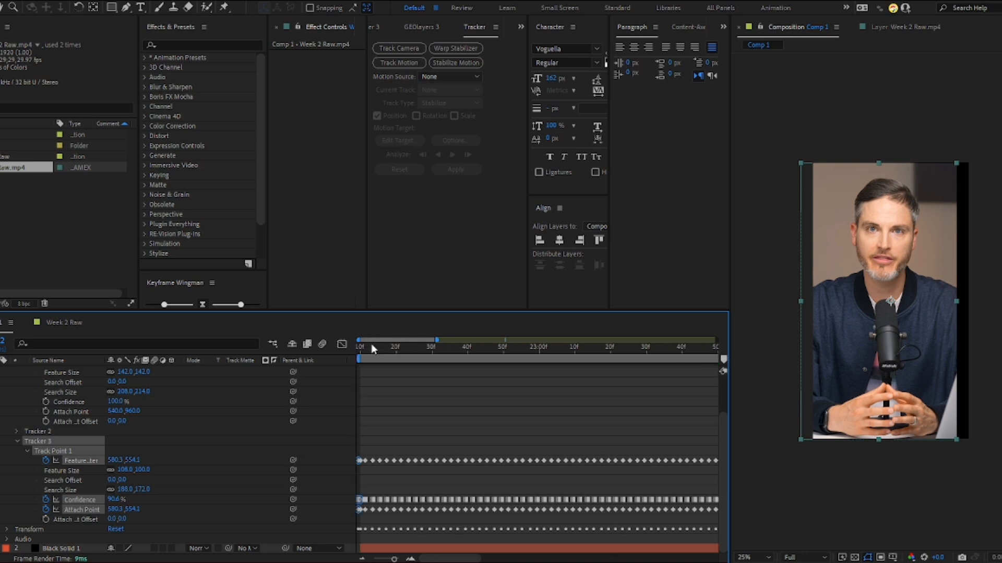
key("minus")
key("minus")
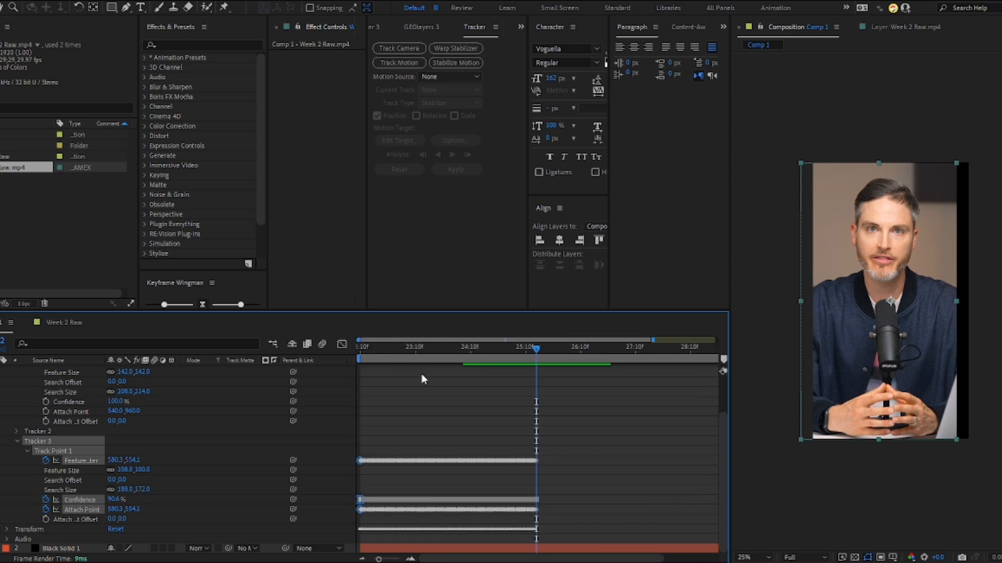
scroll(404, 372, "up", 2)
scroll(403, 371, "down", 2)
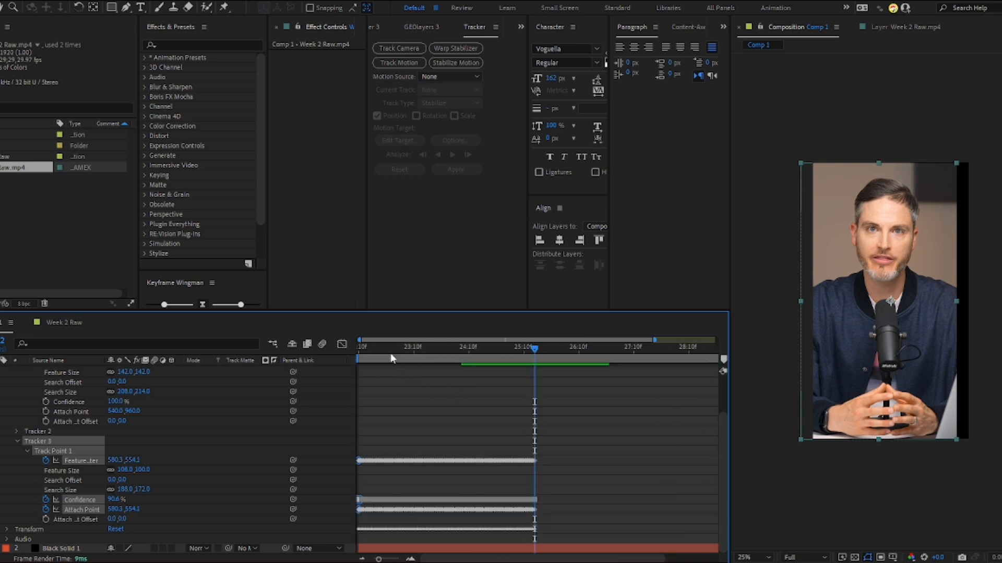
- Play the stabilized clip from its start twice to check the face position and the exposed frame edges
left_click(358, 346)
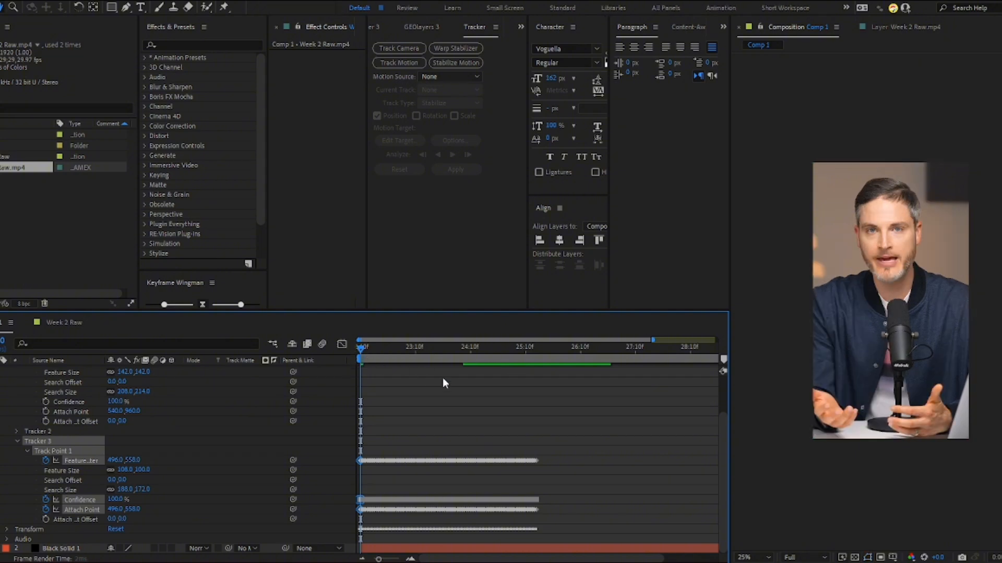
key("space")
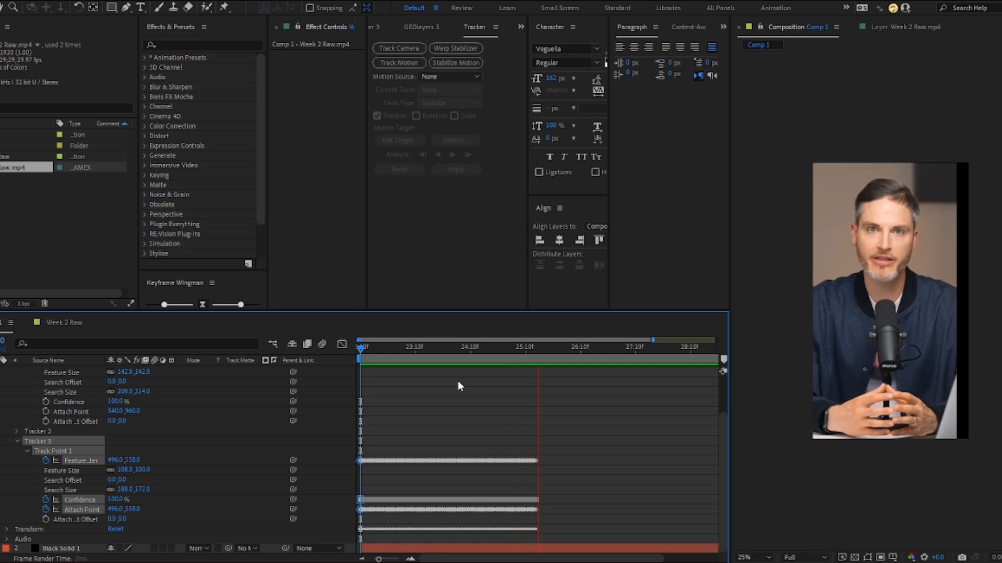
key("space")
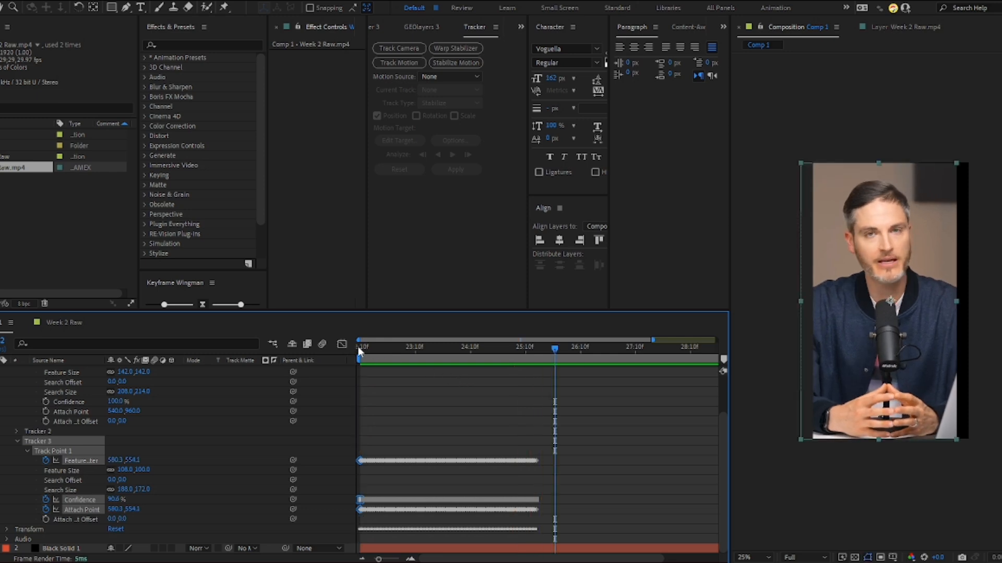
left_click(358, 346)
key("space")
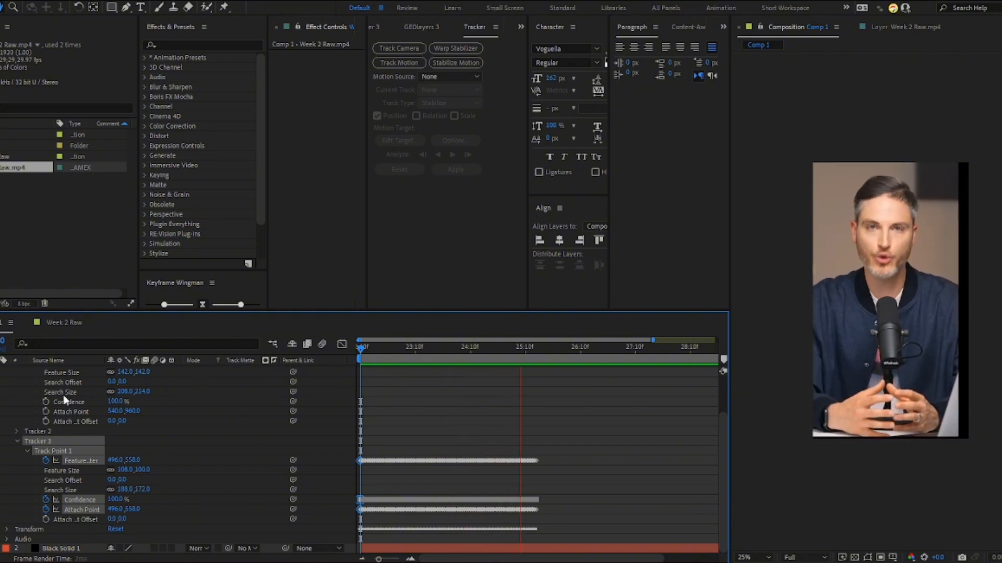
key("space")
- Scale the Week 2 Raw.mp4 layer to 126% to cover the black edges left by the stabilization
scroll(40, 436, "up", 3)
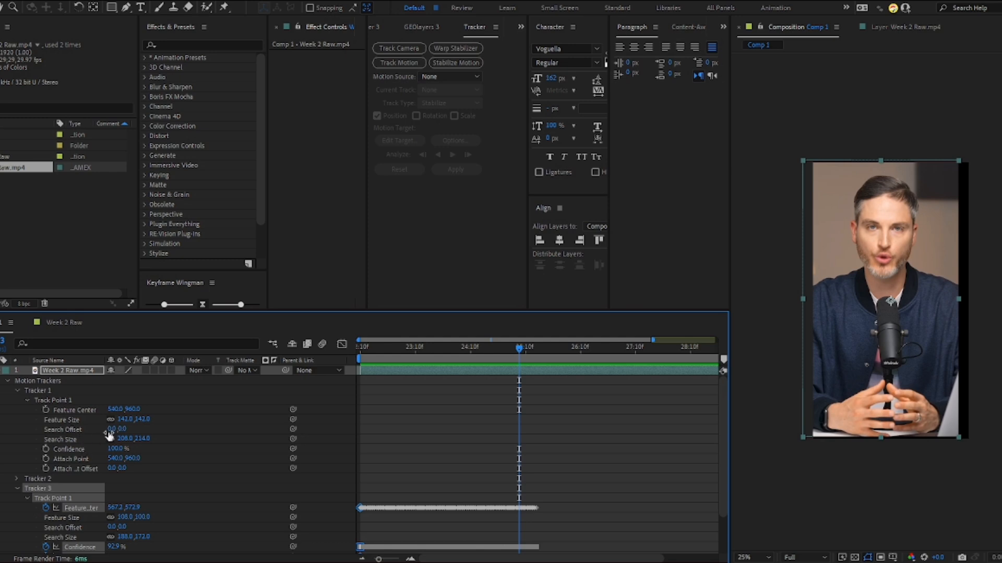
left_click(55, 374)
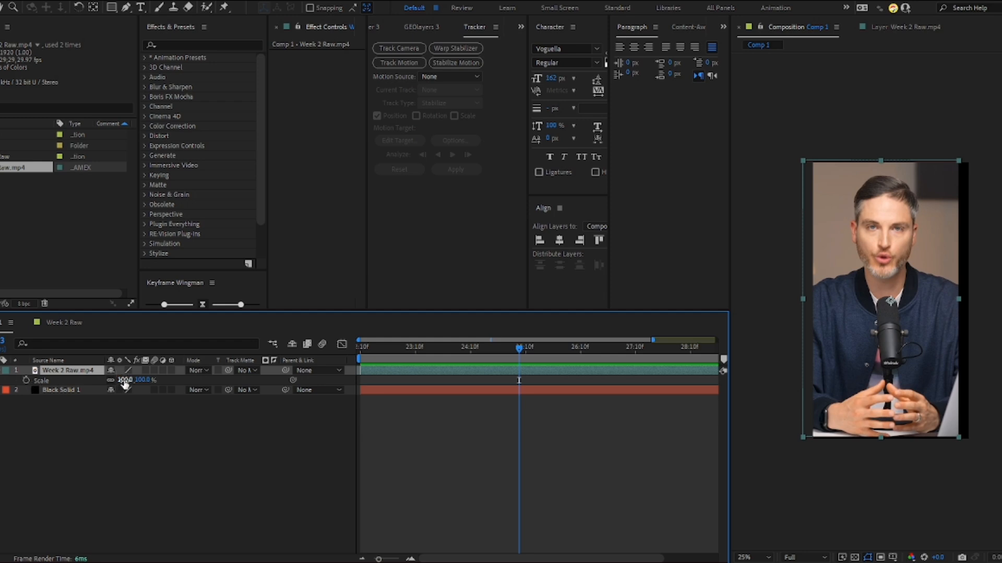
left_click(380, 350)
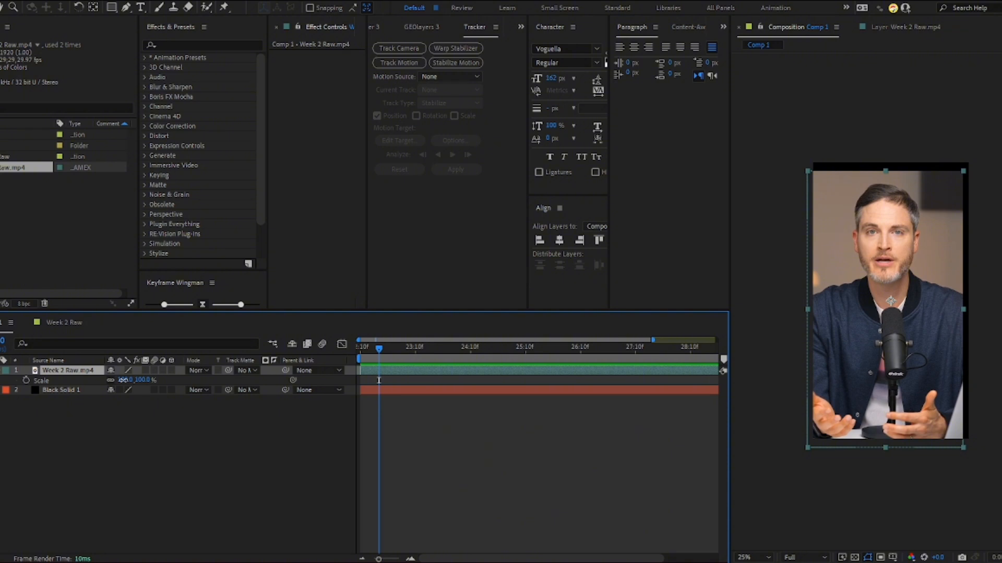
left_click_drag(123, 379, 142, 384)
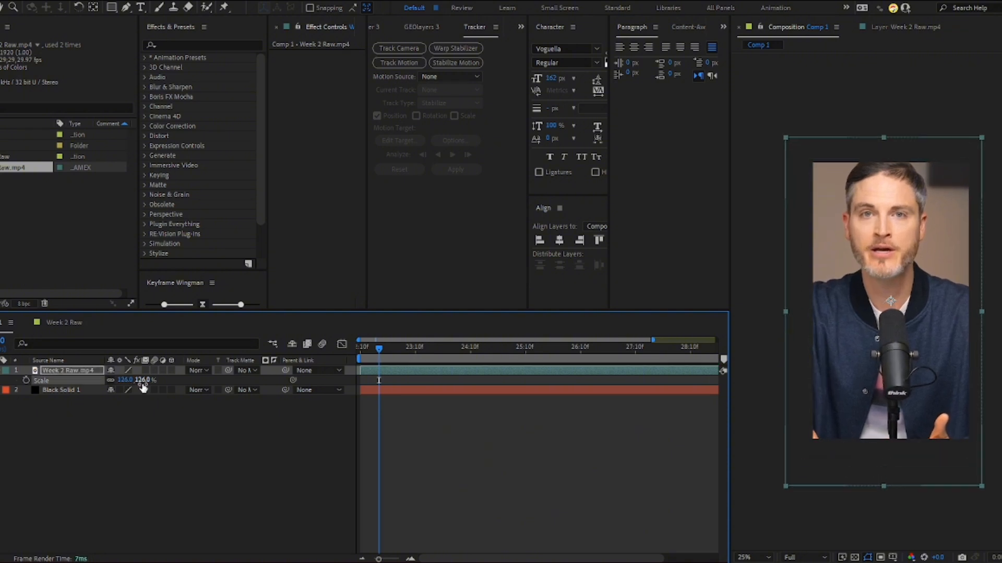
- Preview the enlarged clip from its start and stop near 25:10
left_click(359, 346)
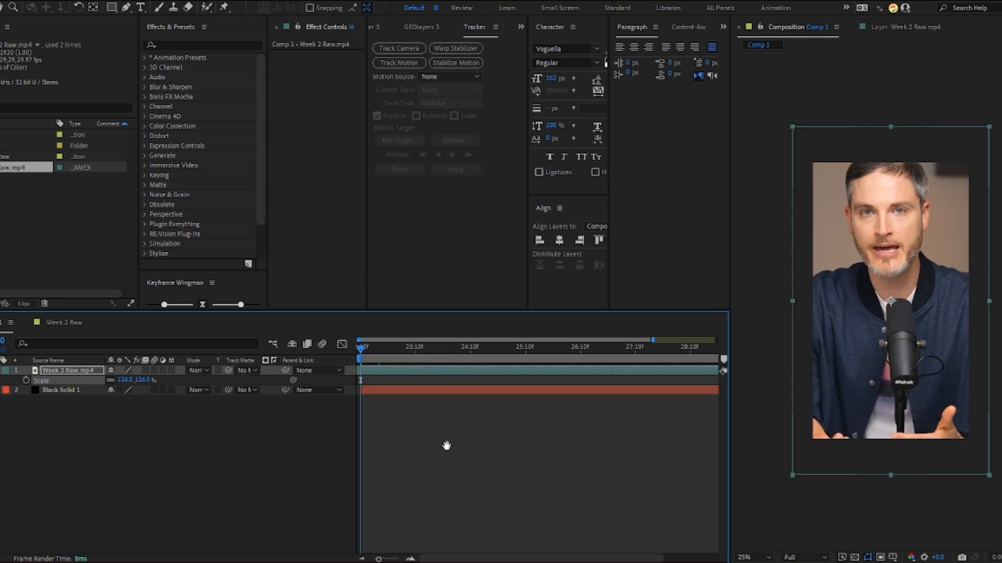
key("space")
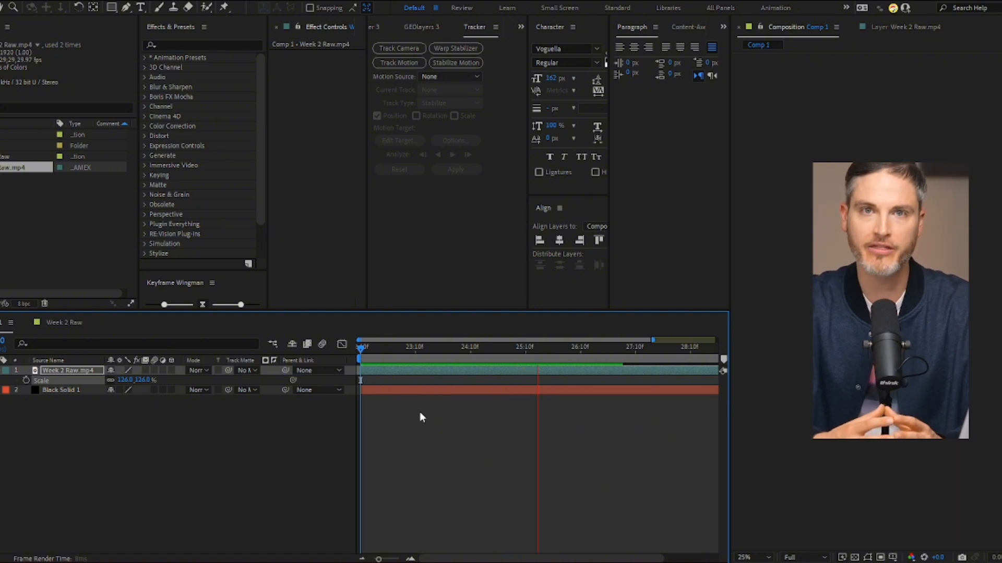
key("space")
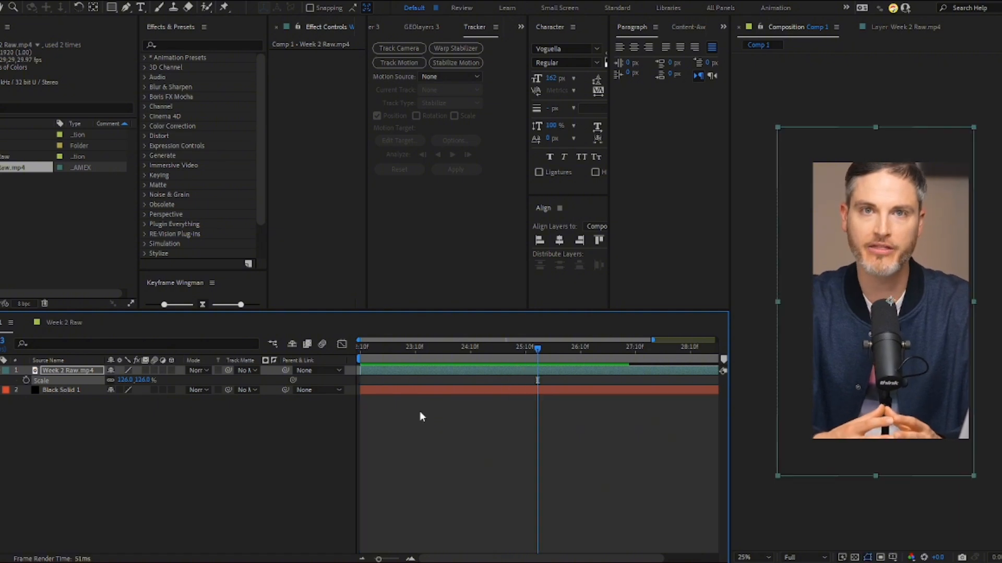
- Move the footage lower in the frame at the clip's start, scale it to 131%, and preview the new framing
left_click(361, 349)
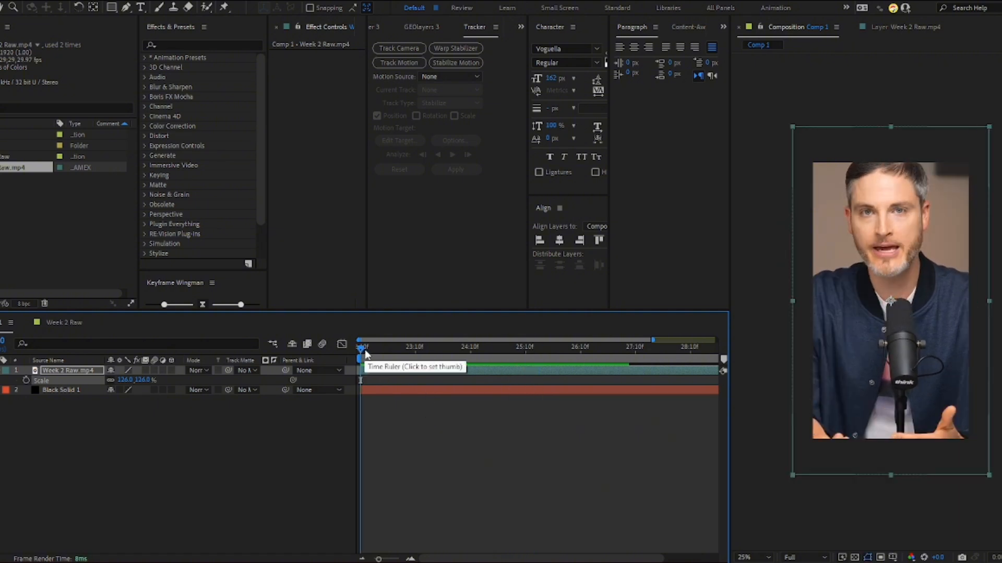
left_click_drag(925, 352, 925, 378)
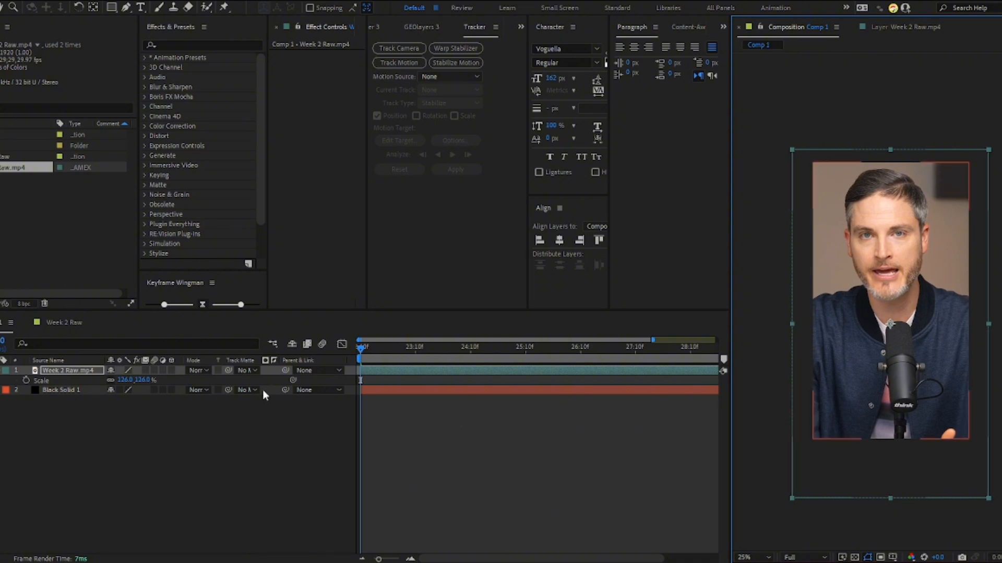
left_click_drag(117, 385, 122, 382)
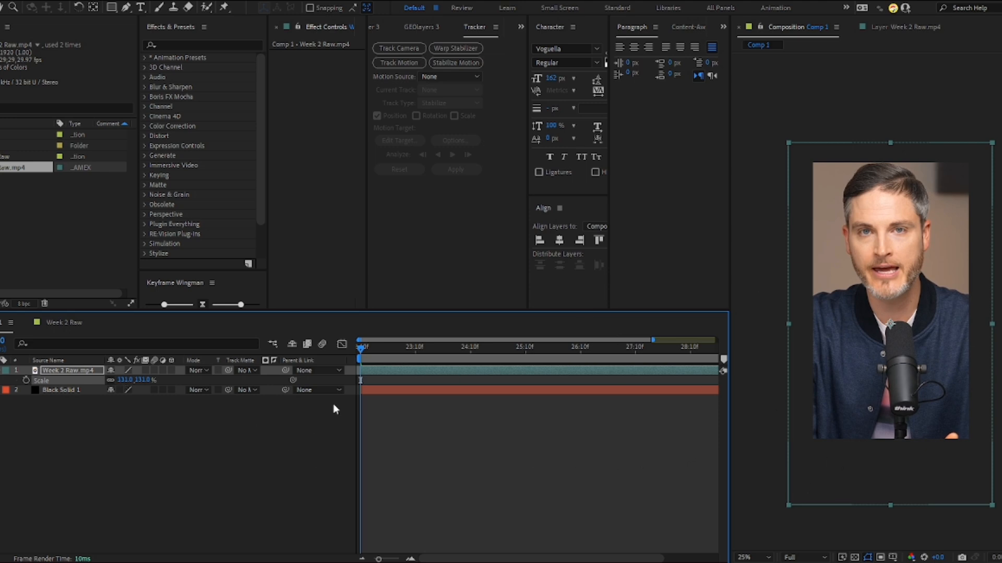
key("space")
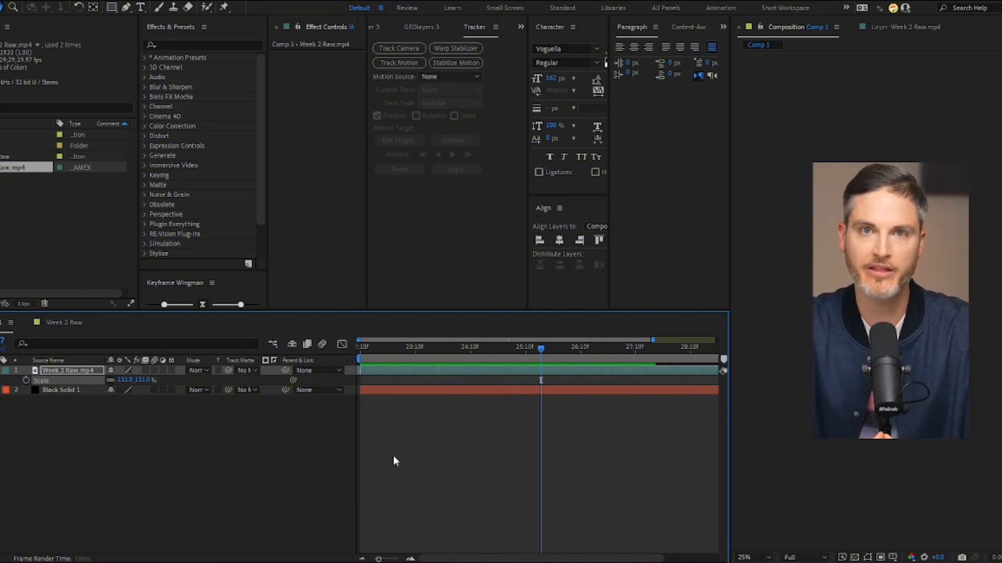
left_click(391, 363)
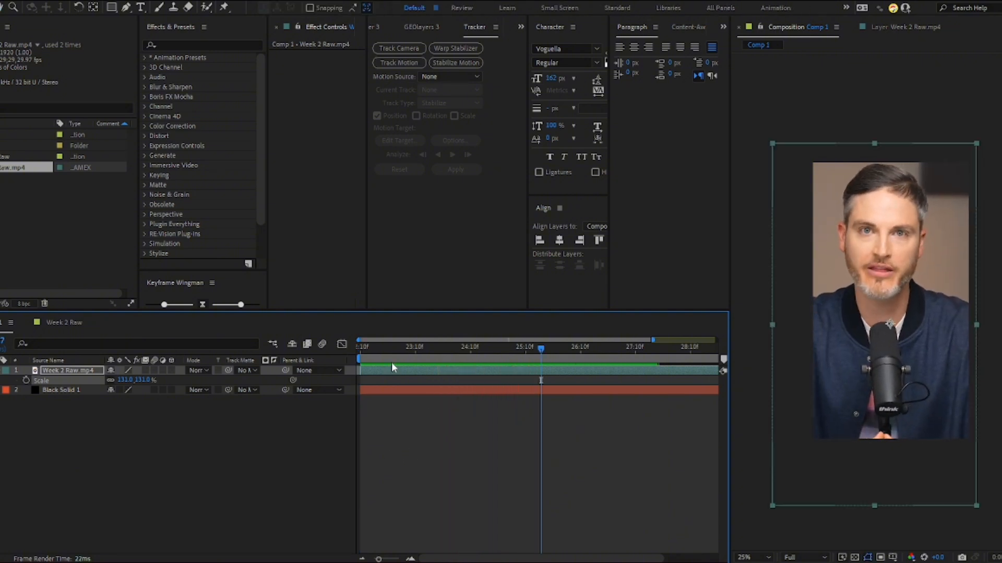
- Scale the Week 2 Raw.mp4 layer to 139%, move it slightly lower and to the right at the clip's start, and preview the framing
left_click(362, 349)
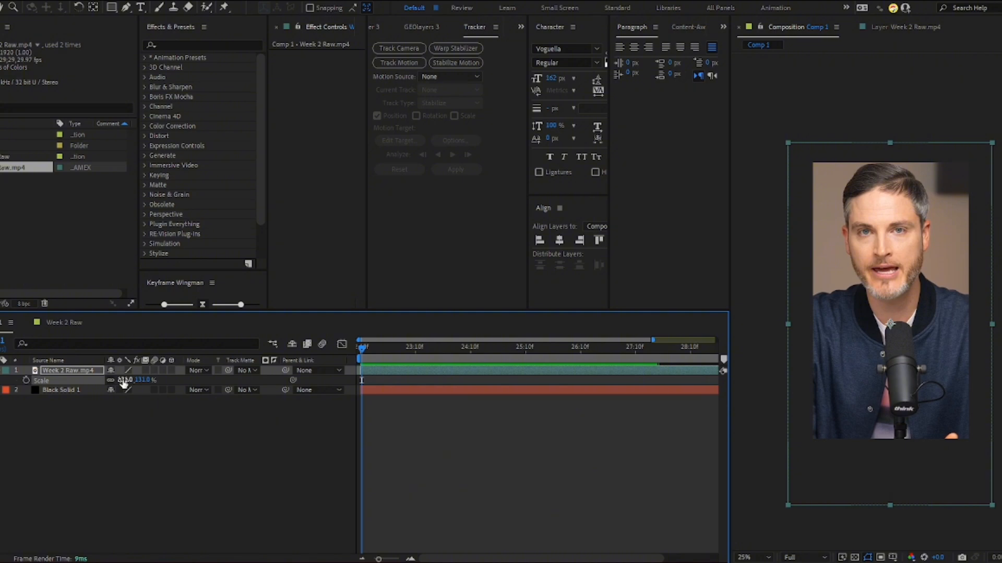
left_click_drag(123, 383, 127, 383)
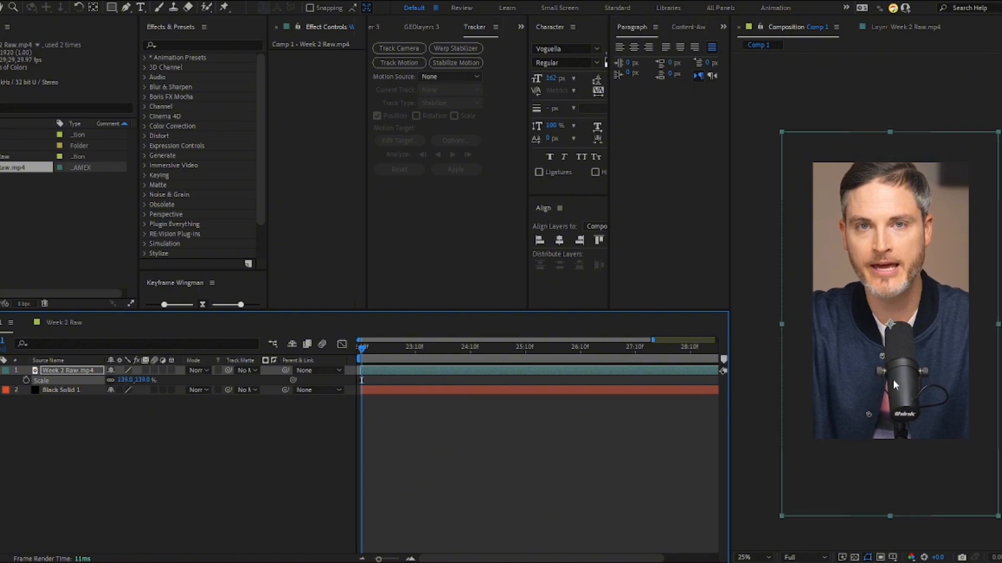
left_click_drag(870, 392, 904, 403)
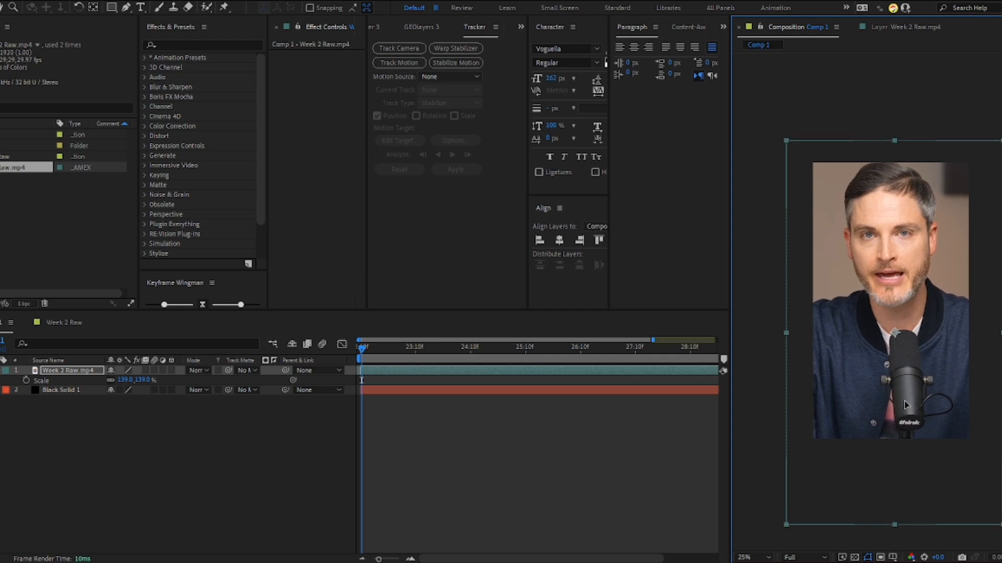
left_click(360, 349)
key("space")
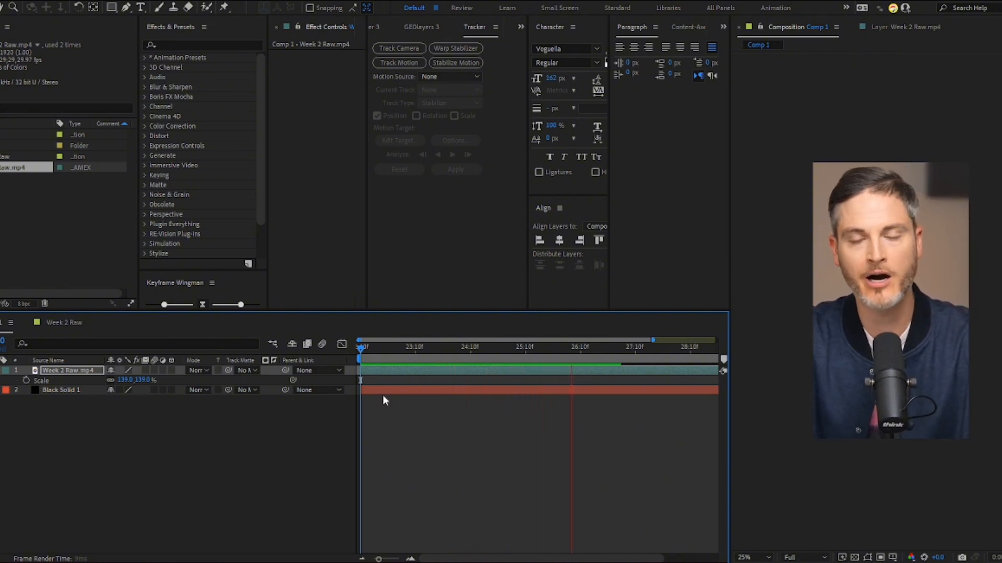
key("space")
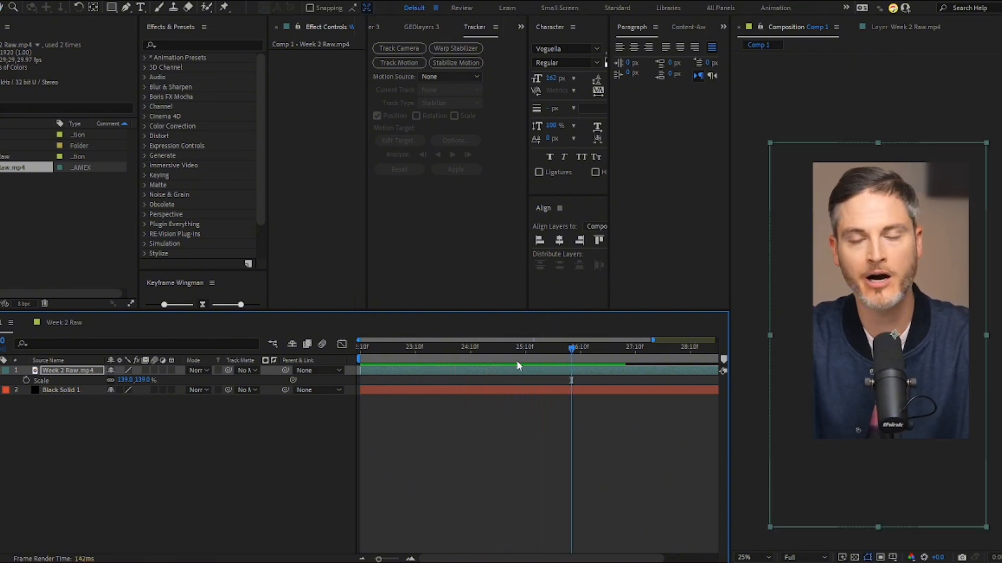
- Shift the footage right between 24:10 and 25:10 to cover the black strip along the frame's right edge, and preview from the start
mouse_move(494, 351)
left_mouse_down()
mouse_move(483, 350)
mouse_move(499, 352)
left_mouse_up()
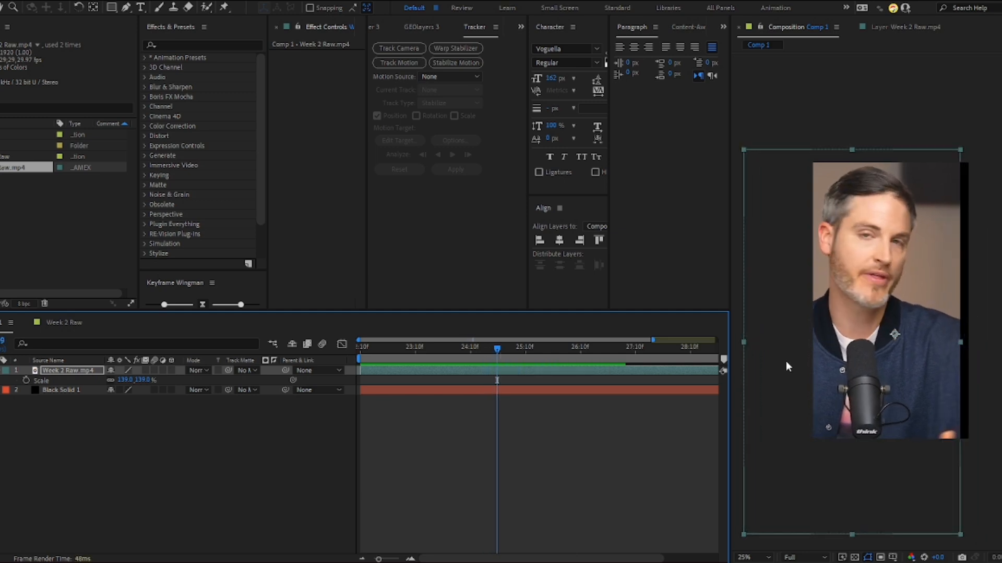
left_click_drag(780, 363, 804, 364)
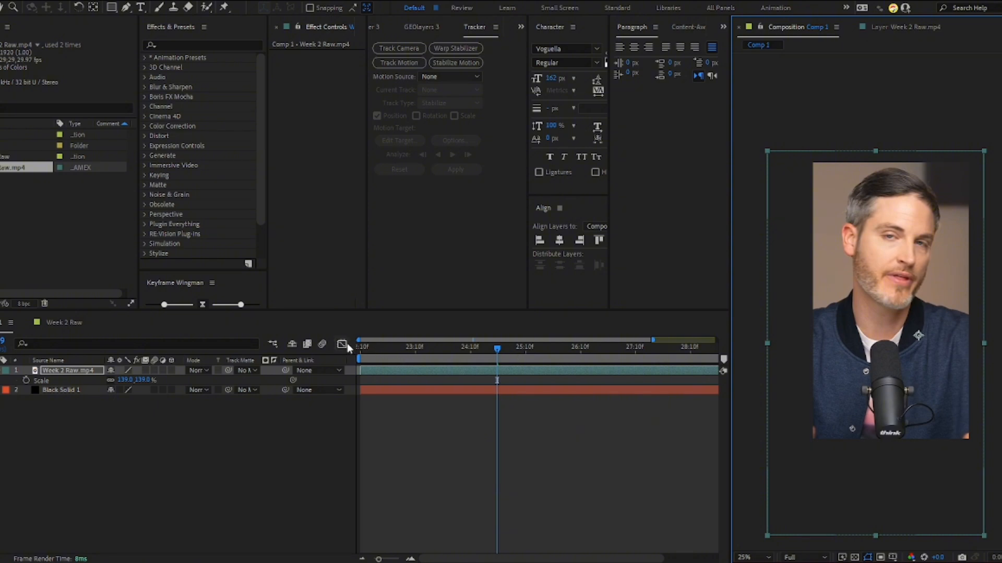
left_click(360, 347)
key("space")
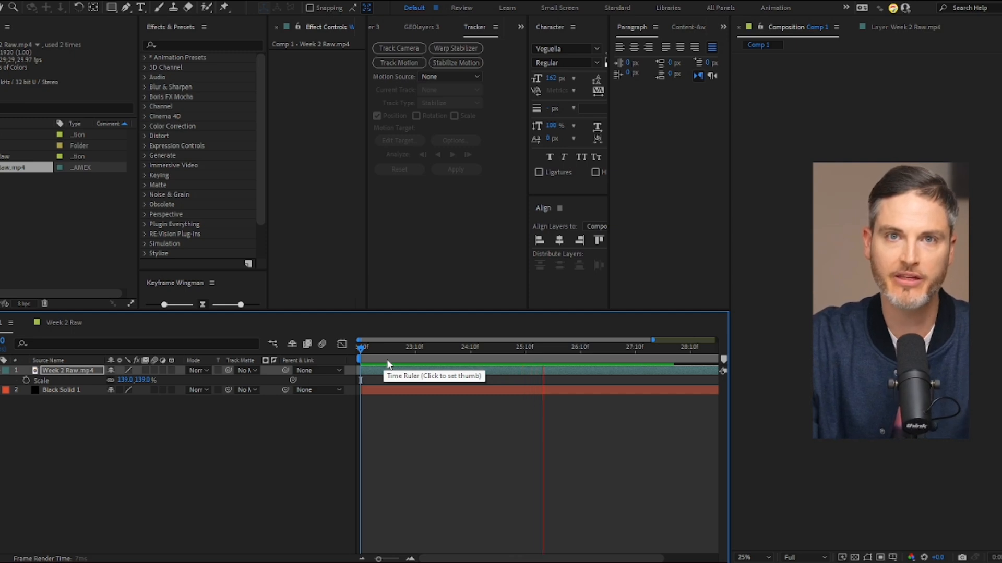
key("space")
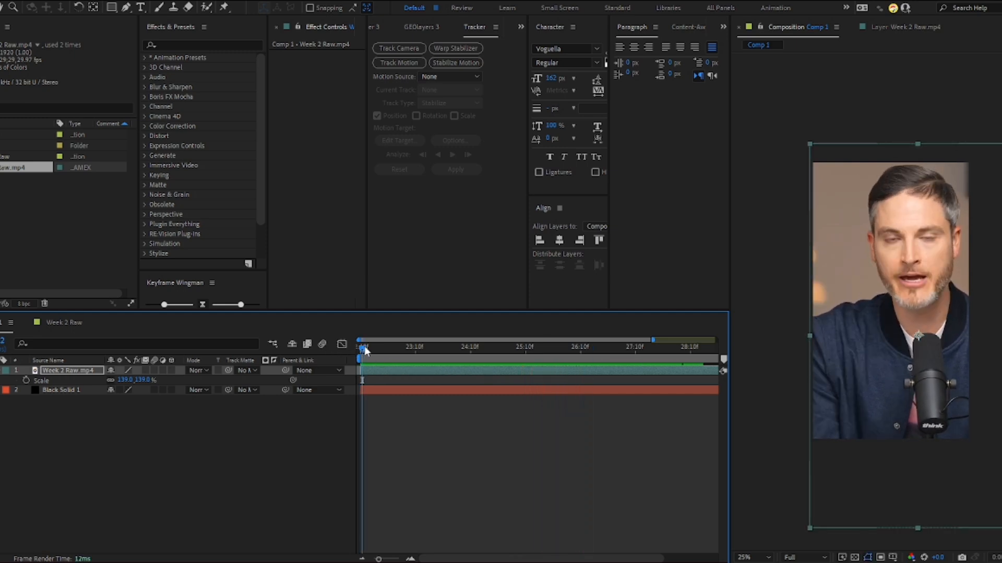
- Move the footage slightly back to the left at the clip's start to recenter the face, and preview the clip twice
left_click_drag(917, 334, 904, 334)
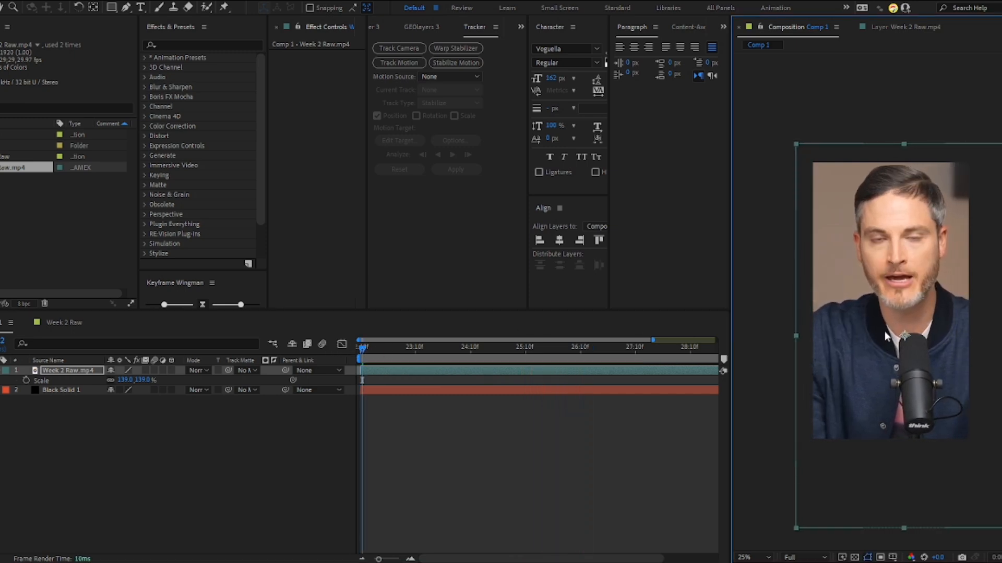
left_click(365, 350)
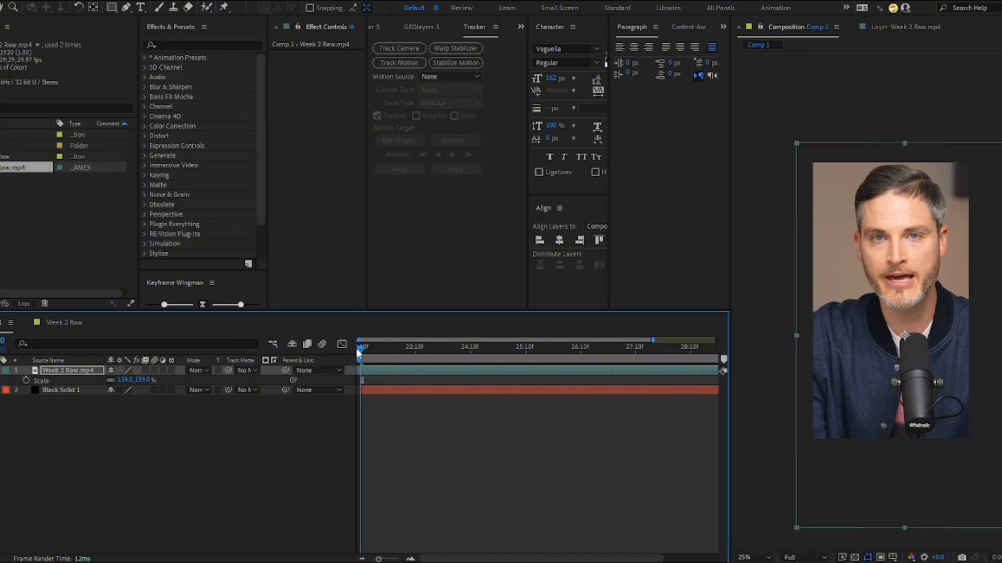
key("space")
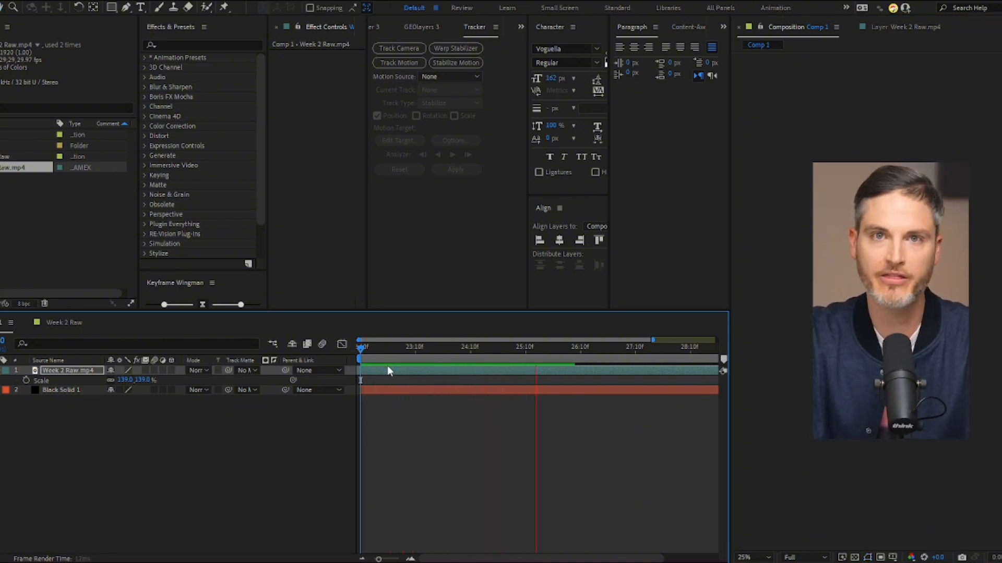
key("space")
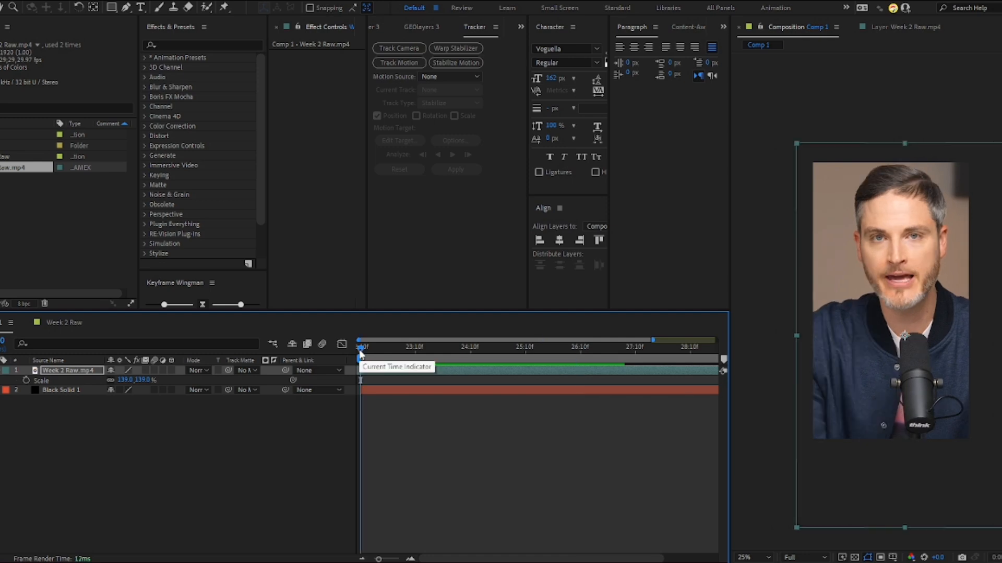
key("space")
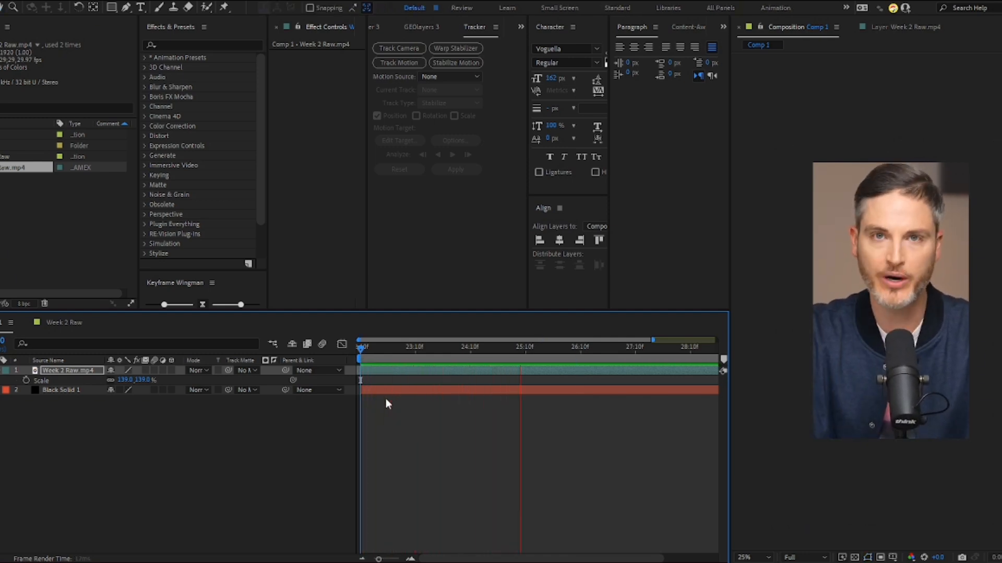
key("space")
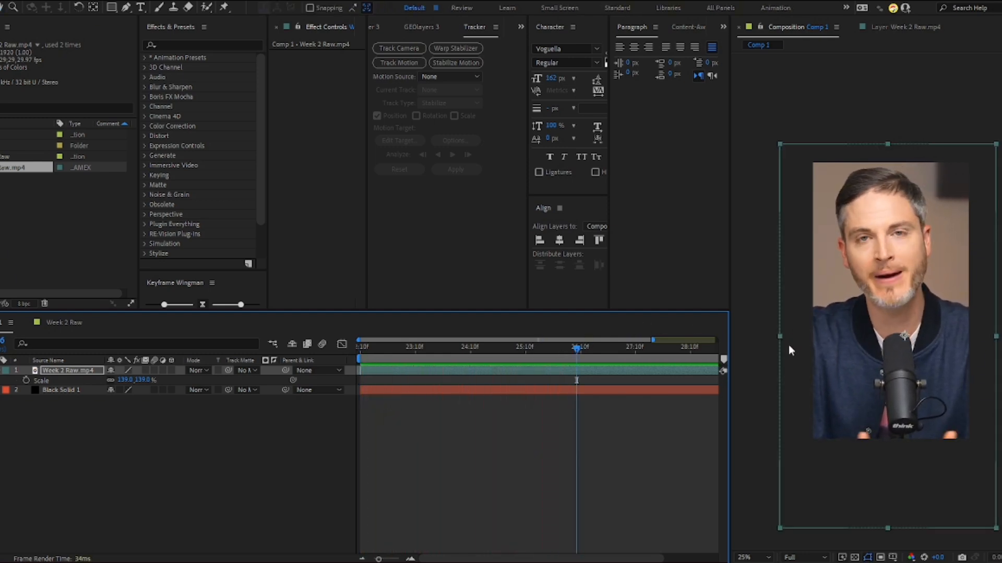